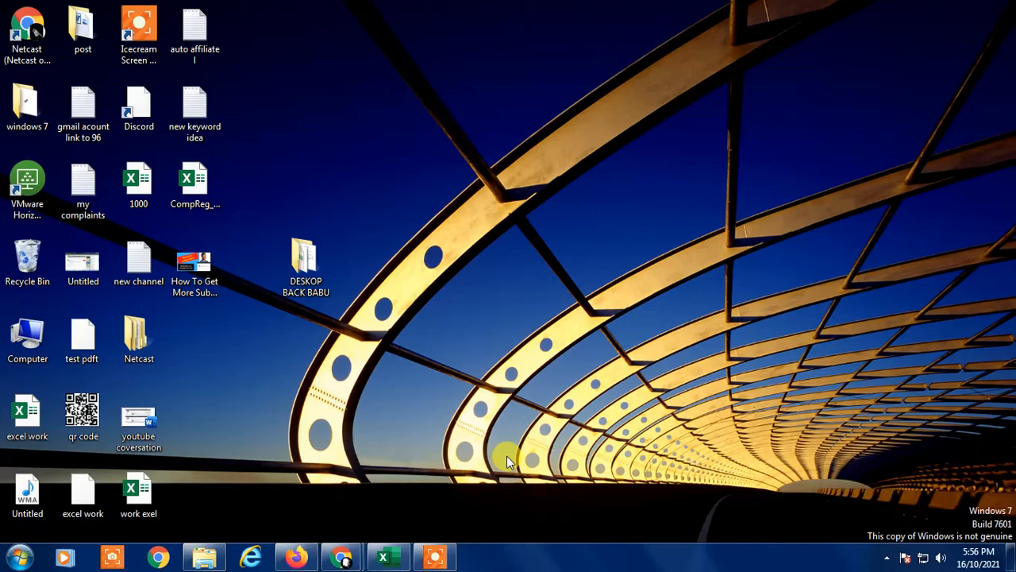
Switch to the Book1 workbook in Excel and review the A, B and Changes columns, including the percentages in H5:H12.
{"action": "left_click", "coordinate": [382, 558]}
{"action": "left_click", "coordinate": [539, 418]}
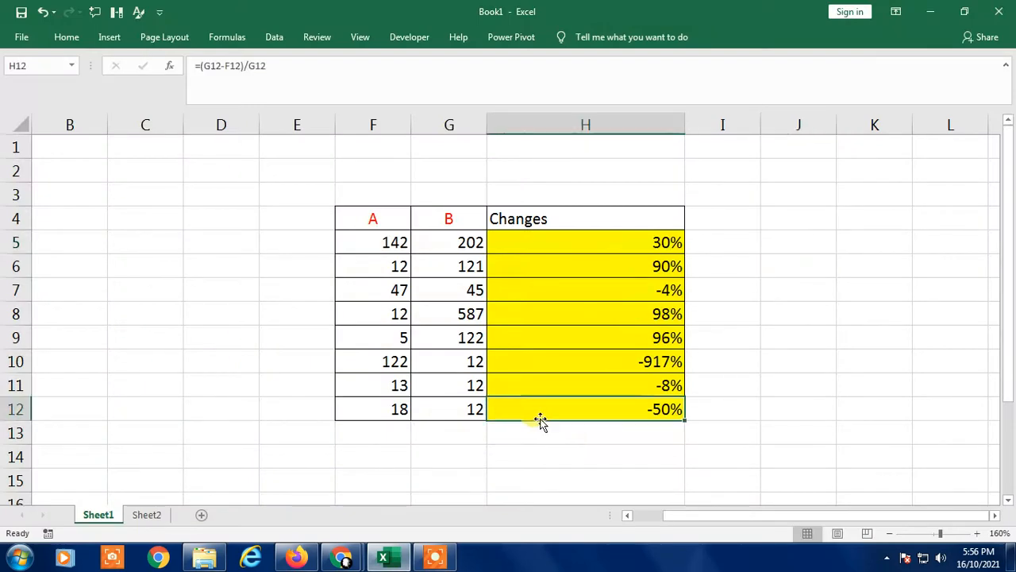
{"action": "left_click", "coordinate": [508, 317]}
{"action": "left_click", "coordinate": [386, 218]}
{"action": "left_click", "coordinate": [524, 218]}
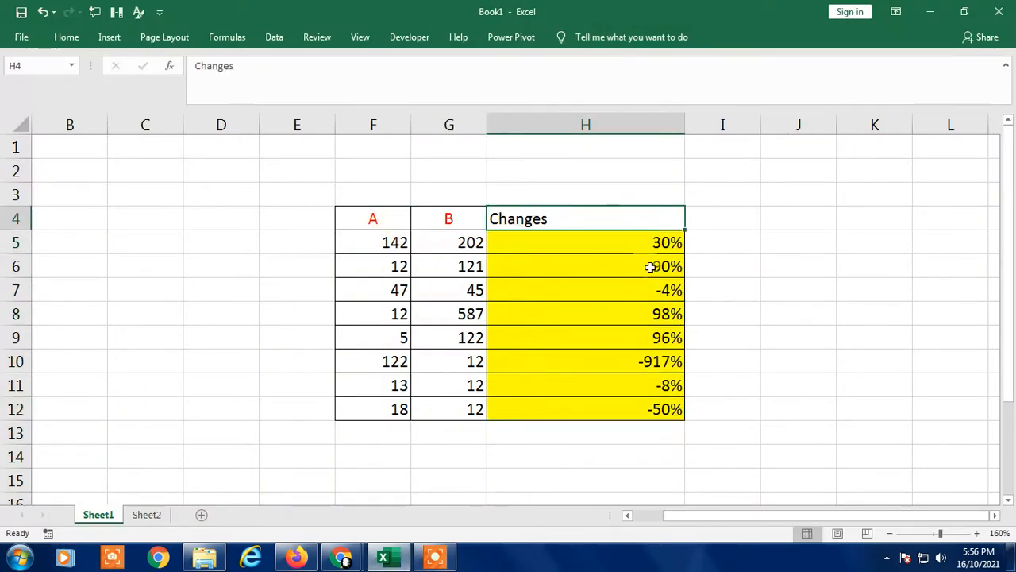
{"action": "left_click_drag", "start_coordinate": [652, 244], "coordinate": [664, 410]}
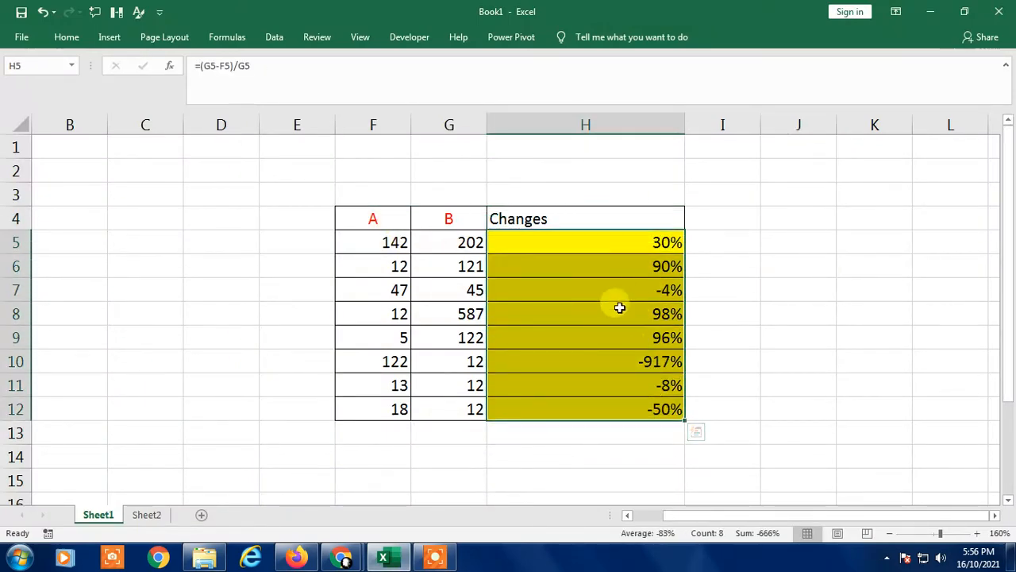
{"action": "mouse_move", "coordinate": [778, 190]}
{"action": "left_mouse_down"}
{"action": "mouse_move", "coordinate": [748, 203]}
{"action": "mouse_move", "coordinate": [779, 198]}
{"action": "left_mouse_up"}
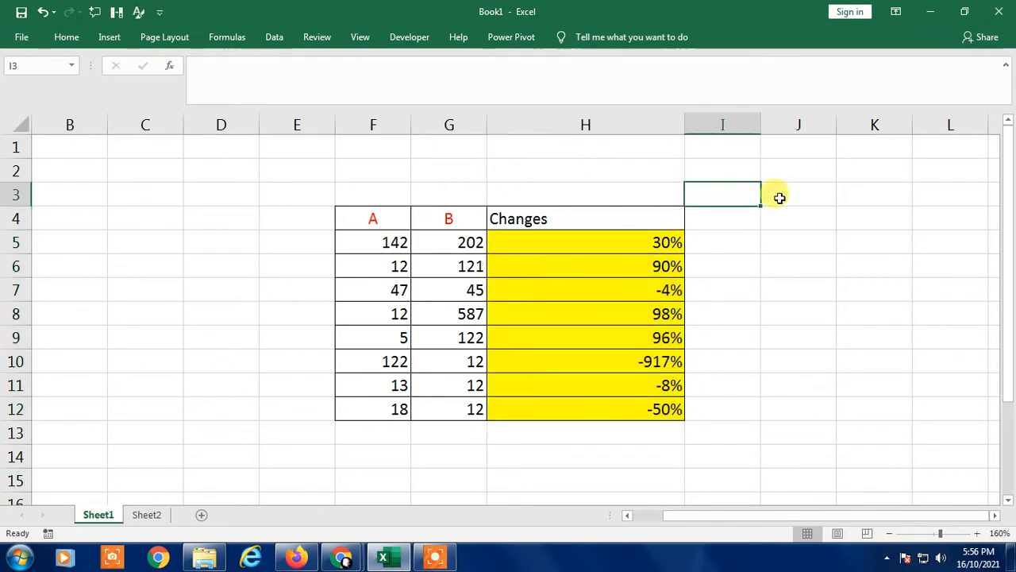
Search the available commands for "delta" and open the Symbol dialog for cell J5, moving it clear of that cell.
{"action": "left_click", "coordinate": [800, 221]}
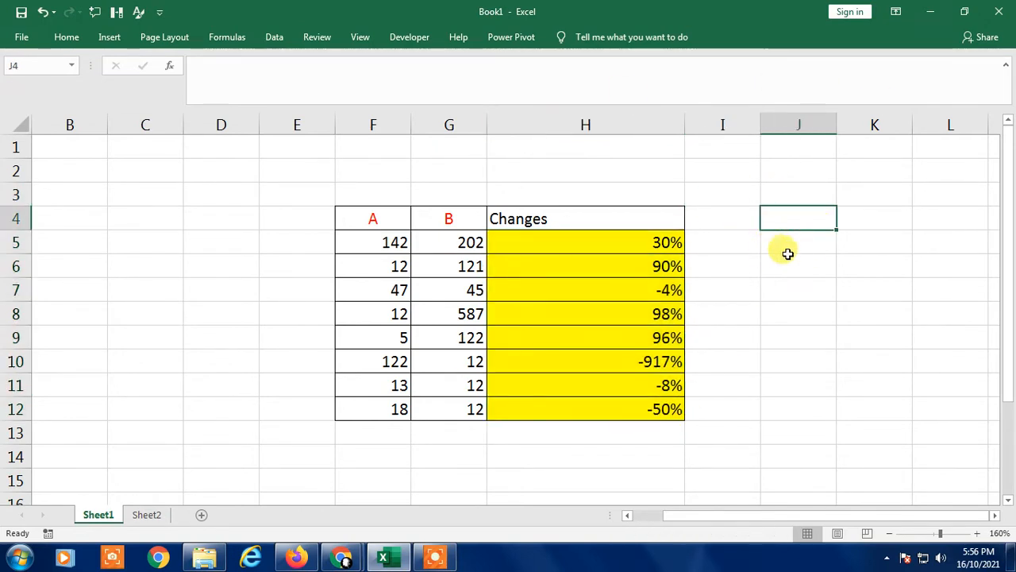
{"action": "left_click", "coordinate": [787, 243]}
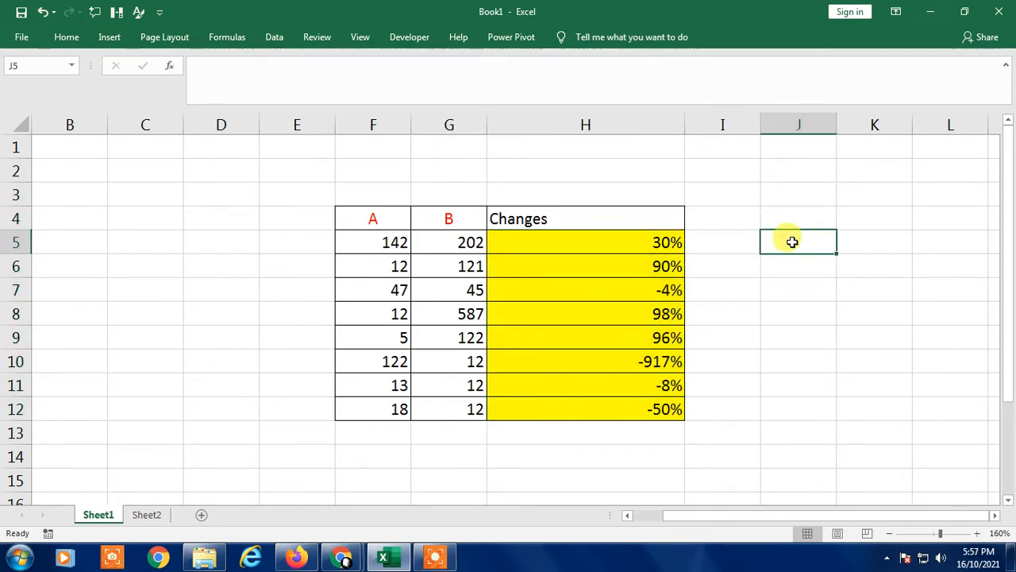
{"action": "left_click", "coordinate": [553, 40]}
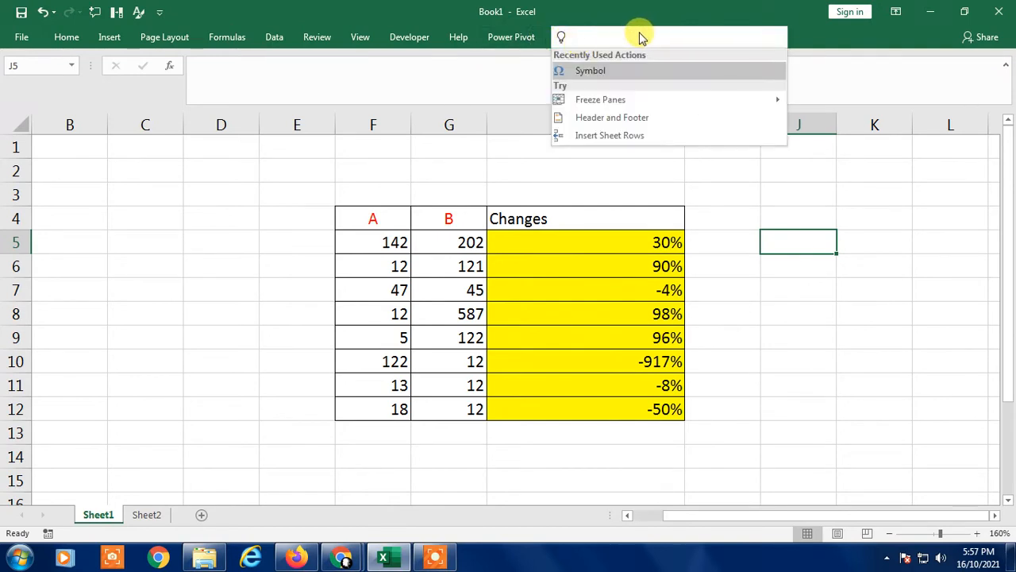
{"action": "type", "text": "delta"}
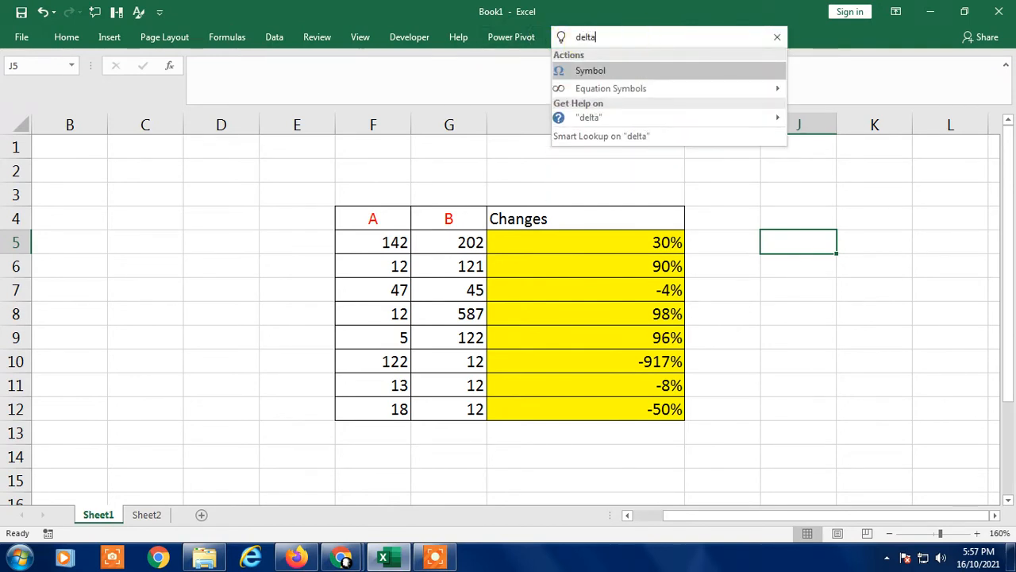
{"action": "left_click", "coordinate": [602, 71]}
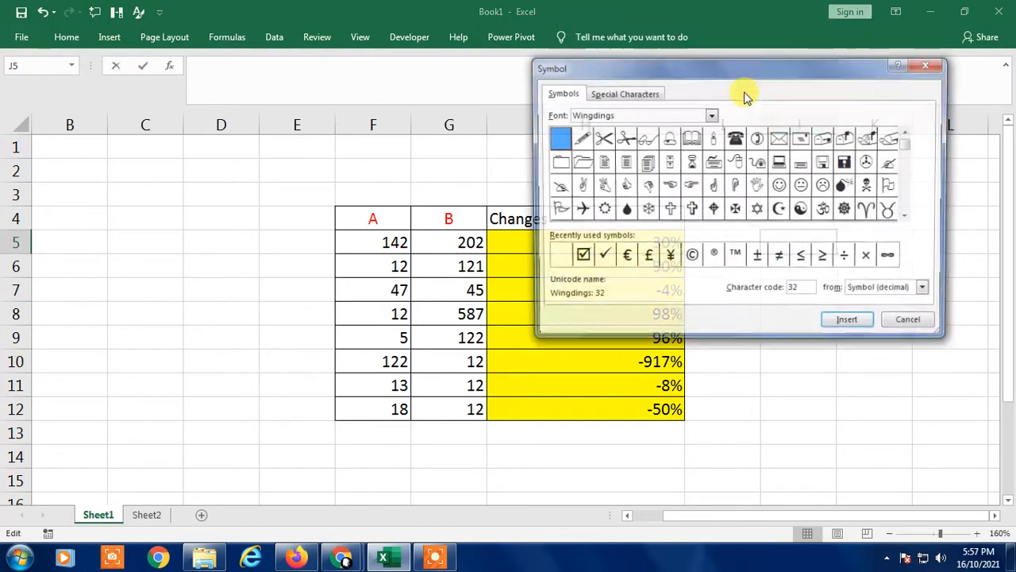
{"action": "left_click_drag", "start_coordinate": [678, 68], "coordinate": [590, 29]}
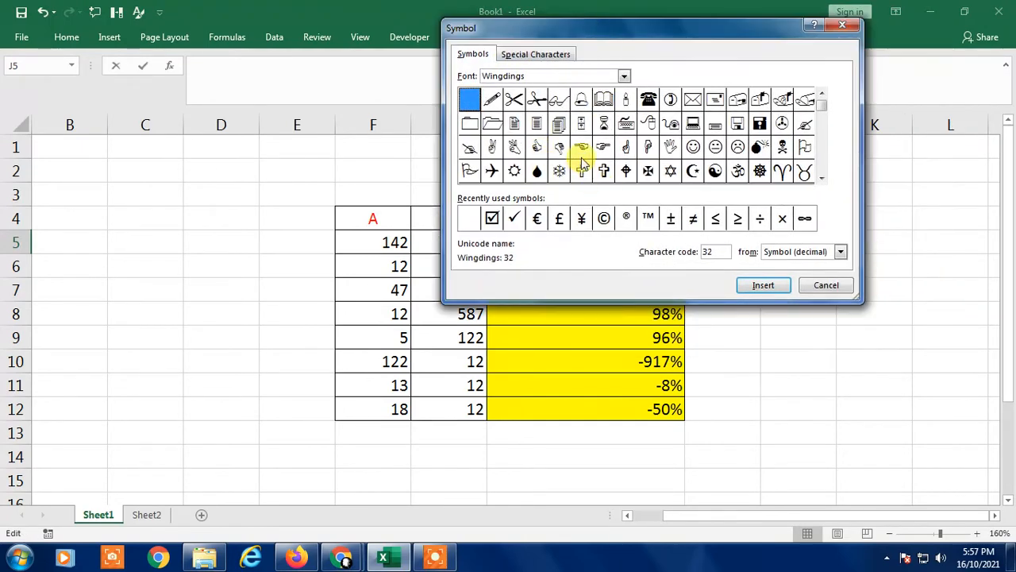
Set the symbol font to Wingdings 3.
{"action": "left_click", "coordinate": [624, 75]}
{"action": "scroll", "coordinate": [559, 119], "scroll_direction": "down", "scroll_amount": 1}
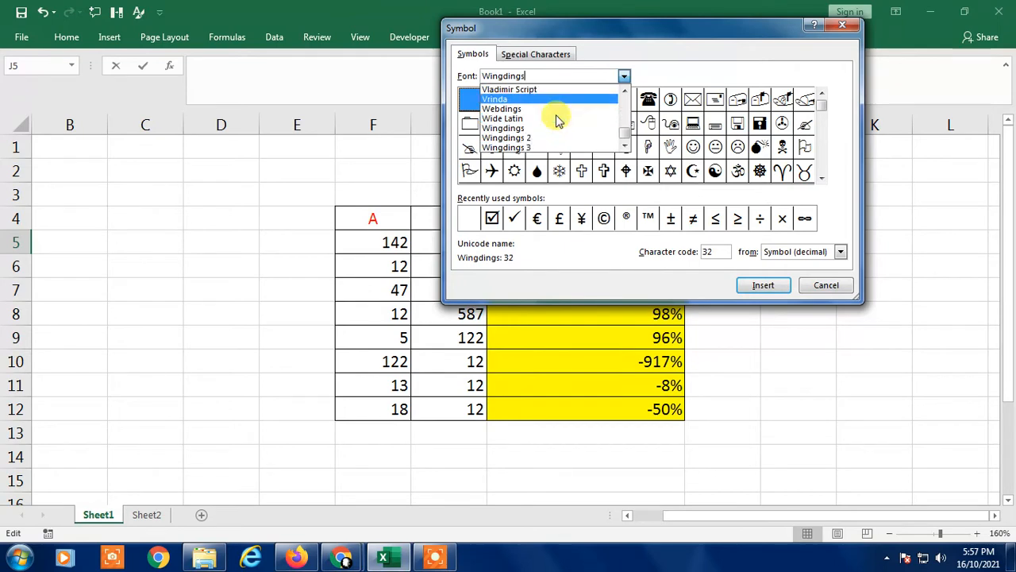
{"action": "scroll", "coordinate": [555, 121], "scroll_direction": "up", "scroll_amount": 8}
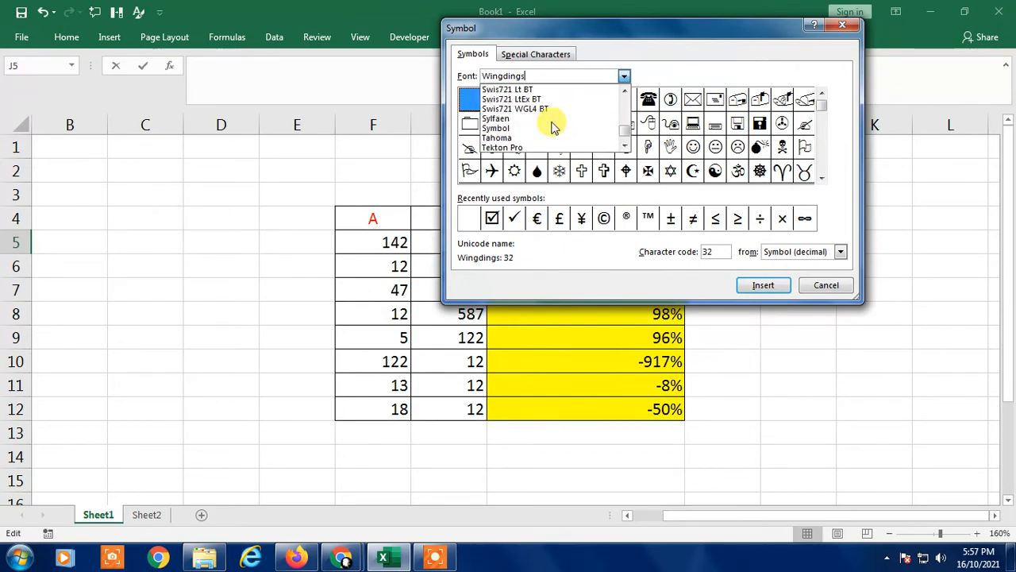
{"action": "scroll", "coordinate": [553, 127], "scroll_direction": "up", "scroll_amount": 12}
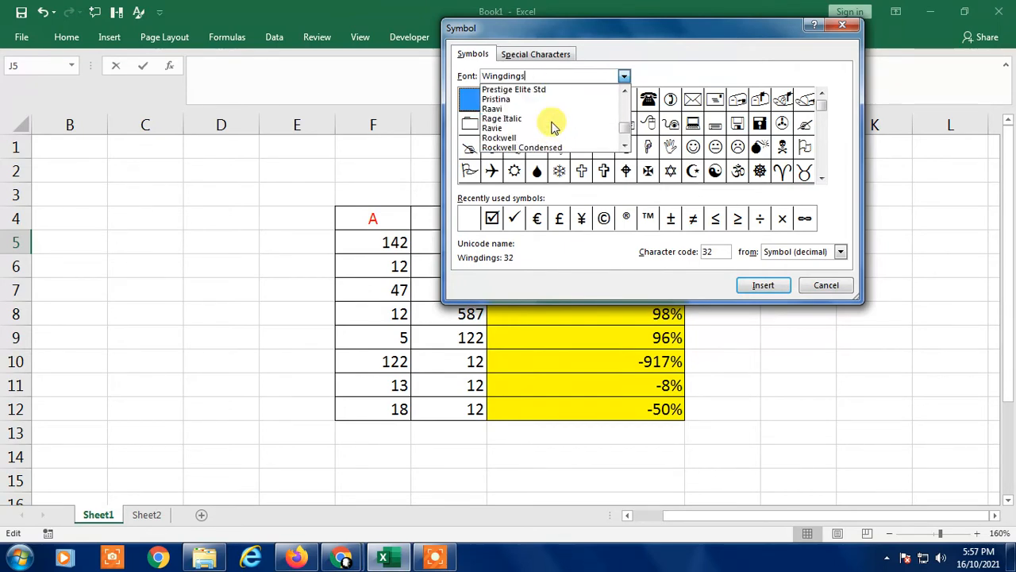
{"action": "scroll", "coordinate": [554, 127], "scroll_direction": "up", "scroll_amount": 2}
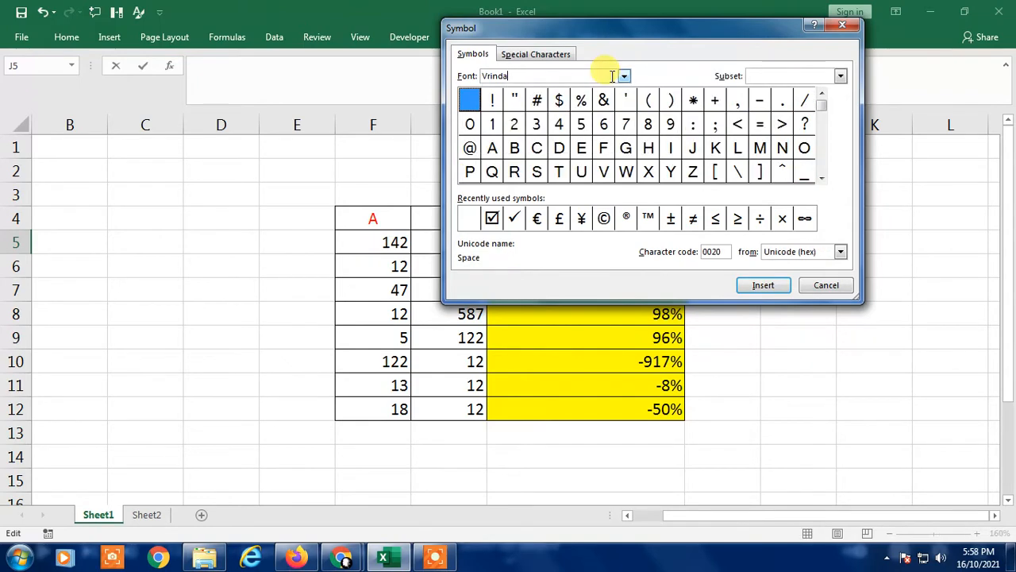
{"action": "left_click", "coordinate": [624, 75]}
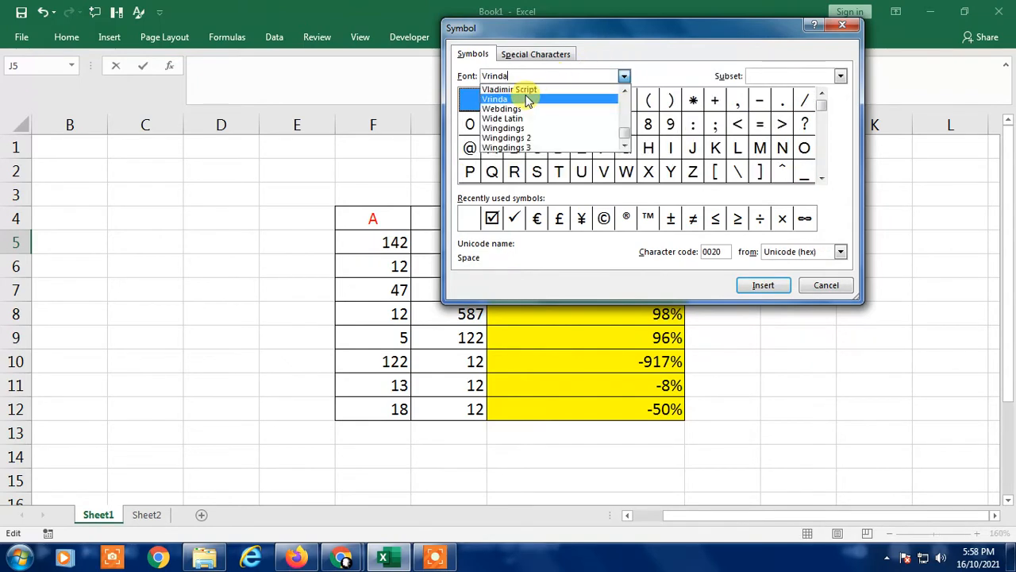
{"action": "left_click", "coordinate": [527, 145]}
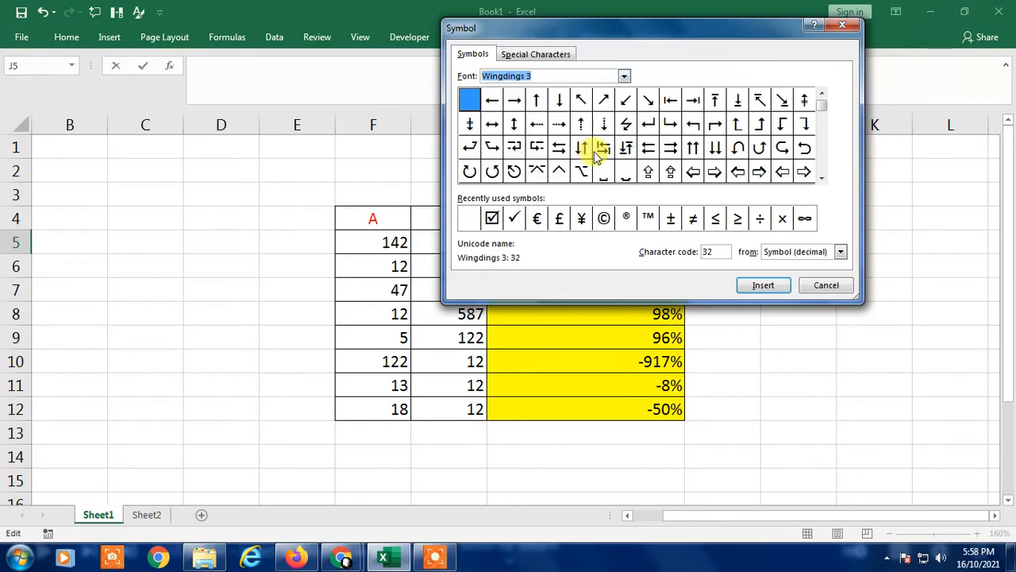
Insert the solid down triangle (code 113) and the solid up triangle (code 112) into cell J5.
{"action": "left_click", "coordinate": [823, 123]}
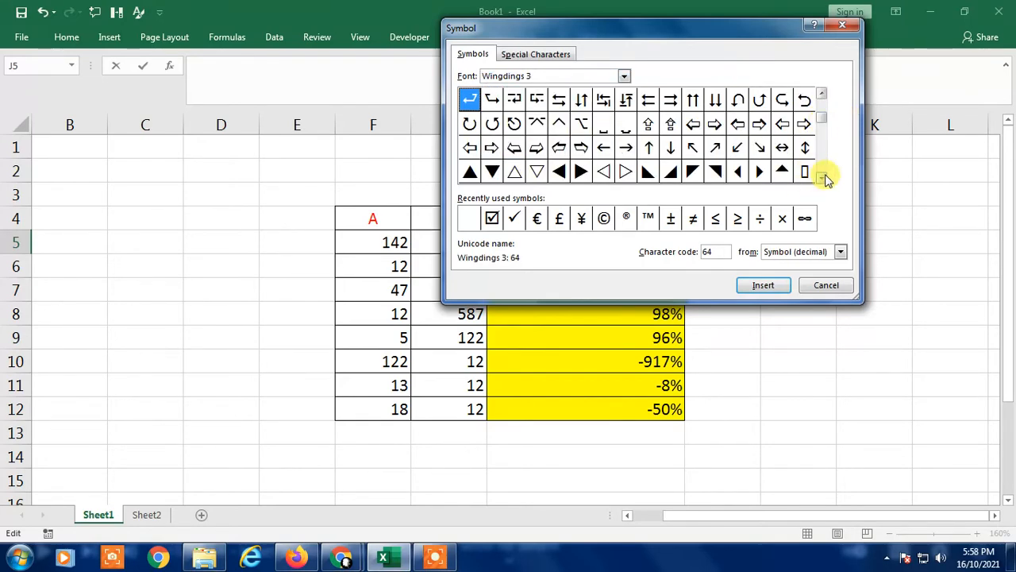
{"action": "left_click", "coordinate": [492, 172]}
{"action": "left_click", "coordinate": [768, 285]}
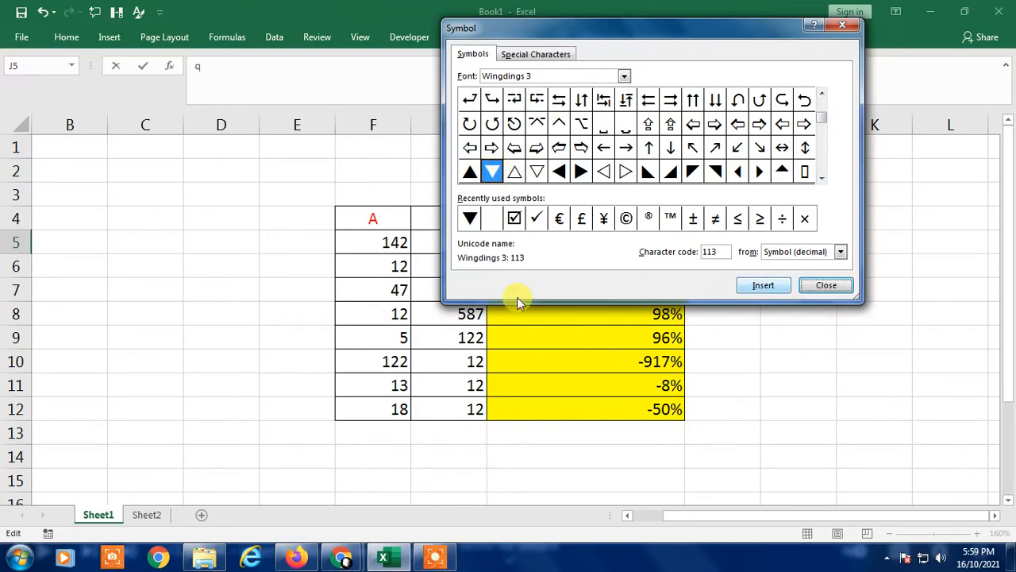
{"action": "left_click", "coordinate": [470, 173]}
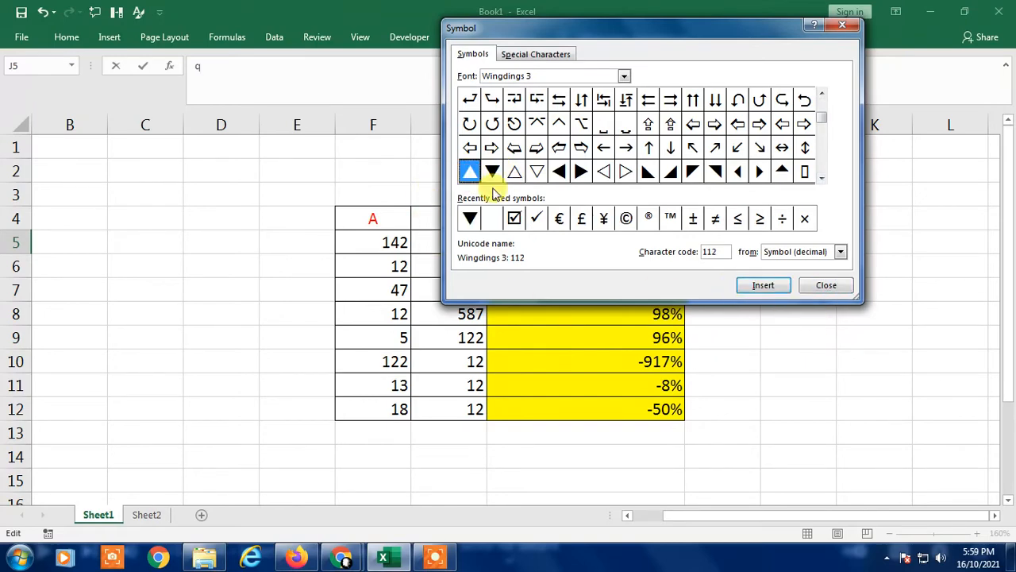
{"action": "left_click", "coordinate": [764, 286]}
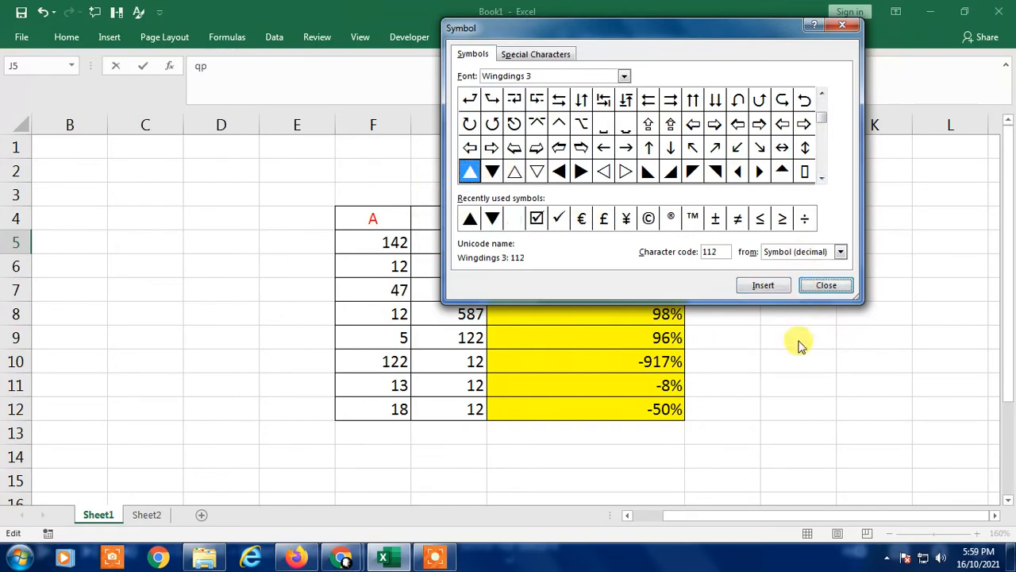
{"action": "left_click", "coordinate": [835, 284]}
{"action": "key", "text": "Return"}
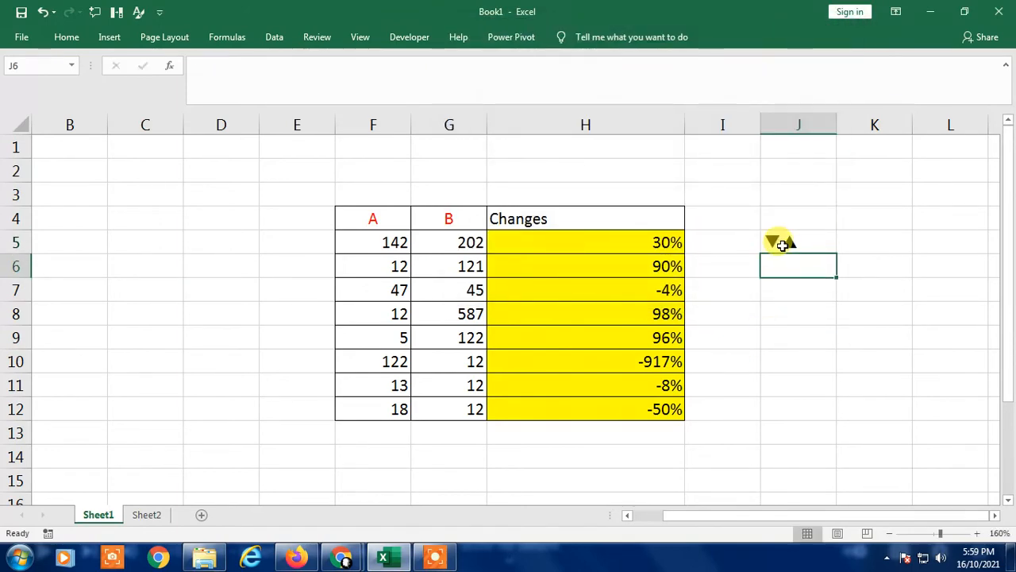
Enter the plain-text triangle characters ▲▼ in cell J6.
{"action": "left_click", "coordinate": [778, 243]}
{"action": "left_click", "coordinate": [788, 272]}
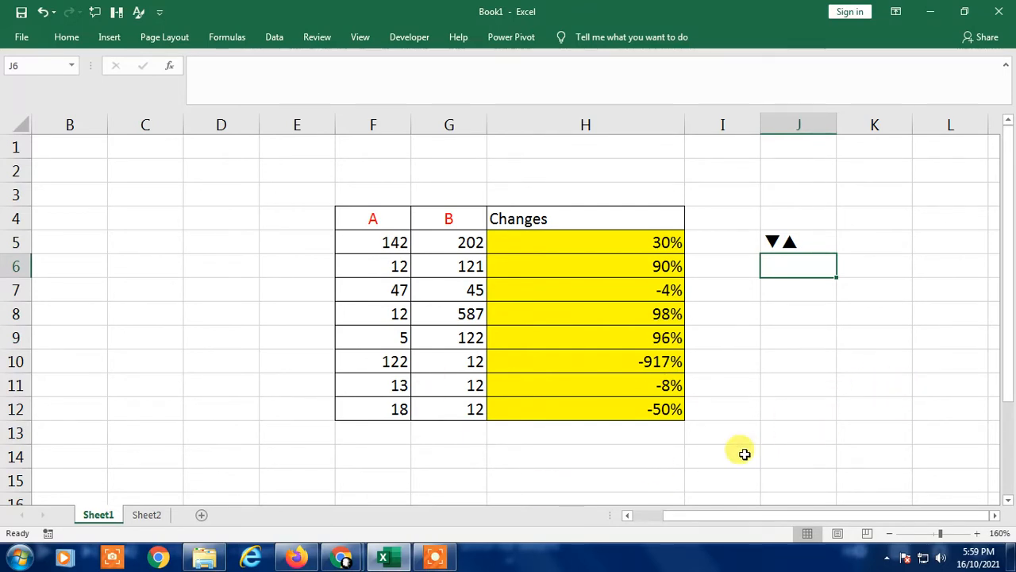
{"action": "type", "text": "▲"}
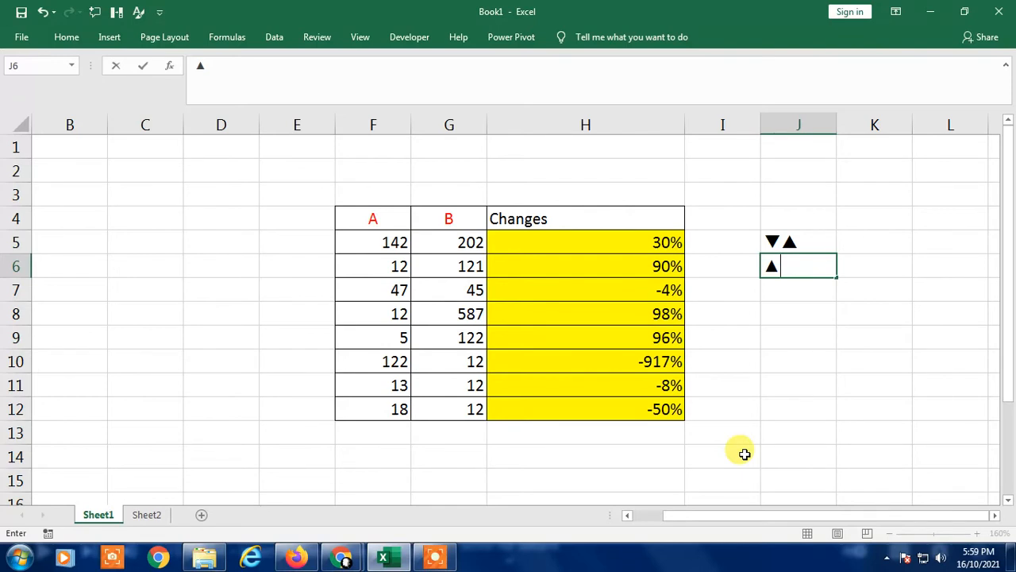
{"action": "type", "text": "▼"}
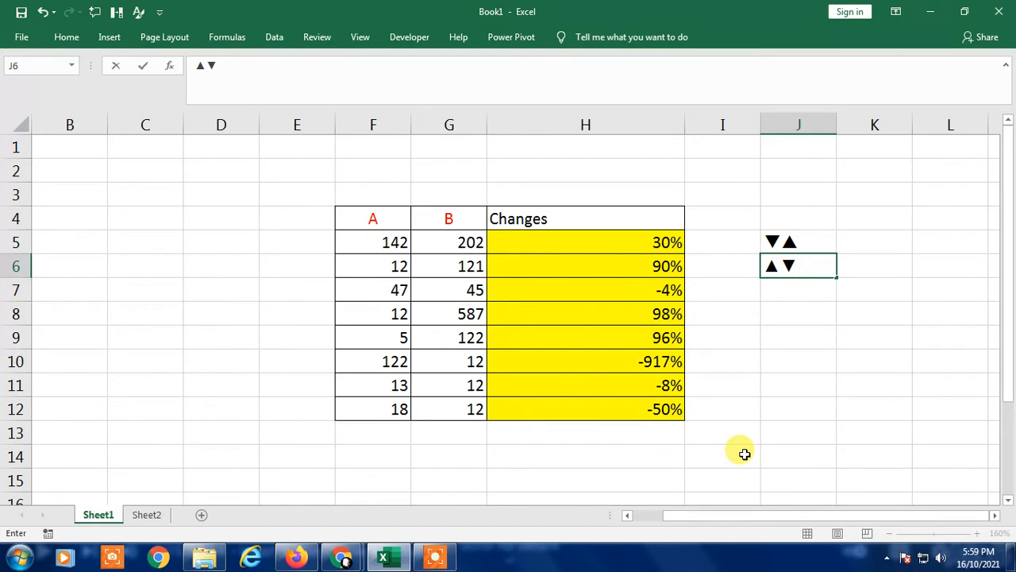
{"action": "key", "text": "Return"}
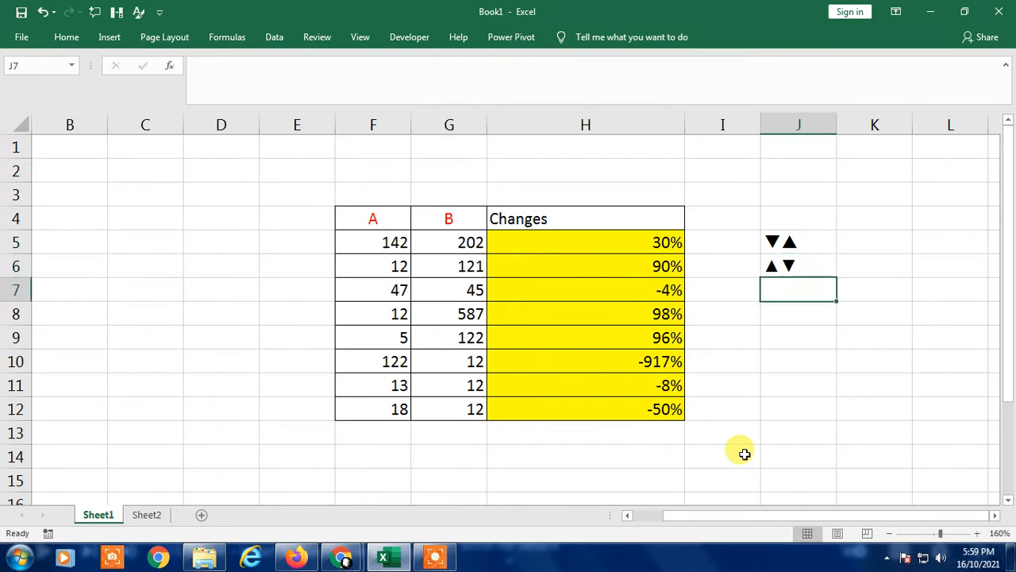
{"action": "left_click", "coordinate": [796, 262]}
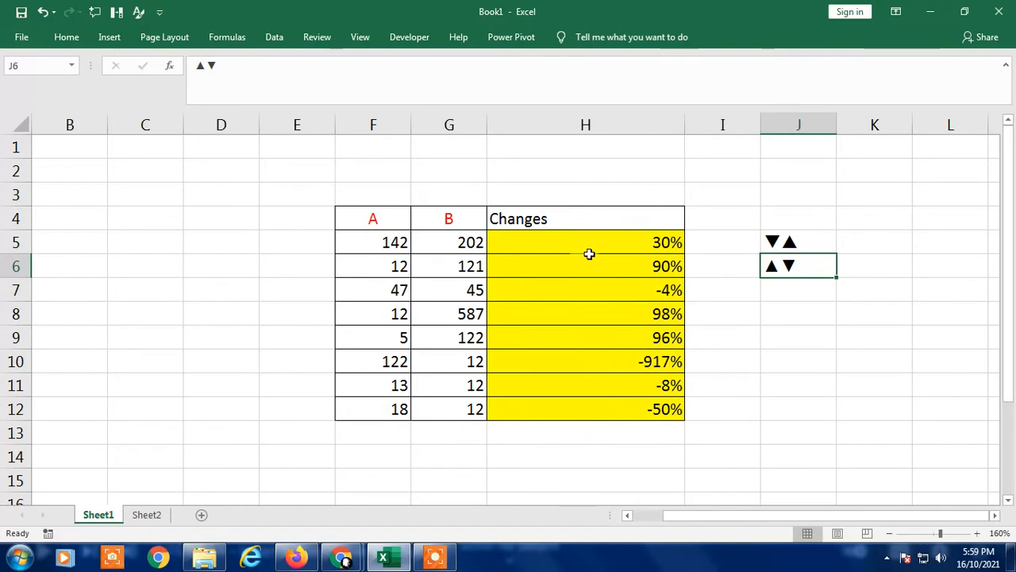
{"action": "left_click_drag", "start_coordinate": [588, 251], "coordinate": [588, 409]}
{"action": "left_click", "coordinate": [874, 313]}
{"action": "left_click_drag", "start_coordinate": [663, 242], "coordinate": [653, 410]}
Copy the ▲▼ characters from inside cell J6.
{"action": "left_click", "coordinate": [790, 268]}
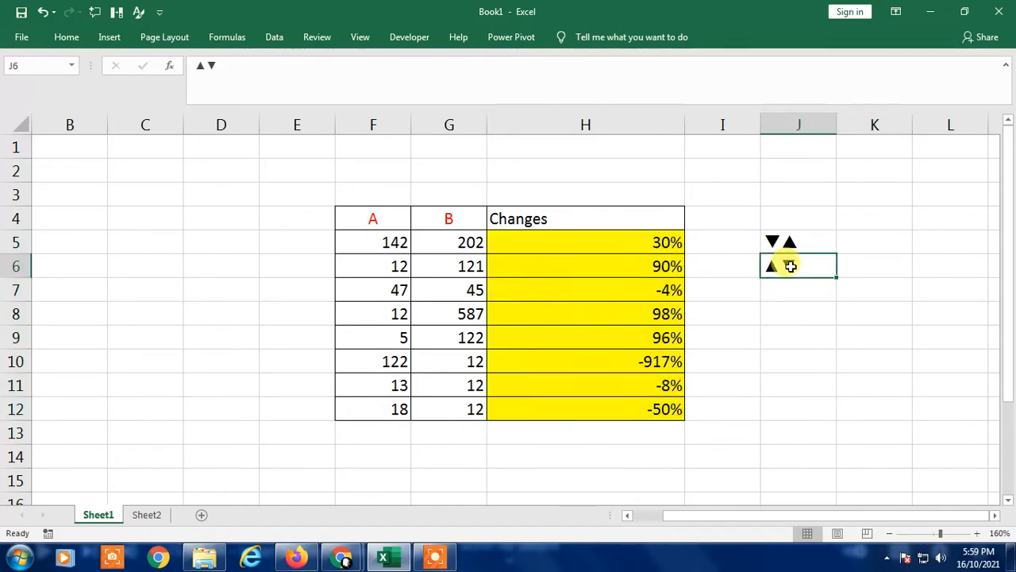
{"action": "double_click", "coordinate": [808, 266]}
{"action": "left_click_drag", "start_coordinate": [809, 266], "coordinate": [766, 267]}
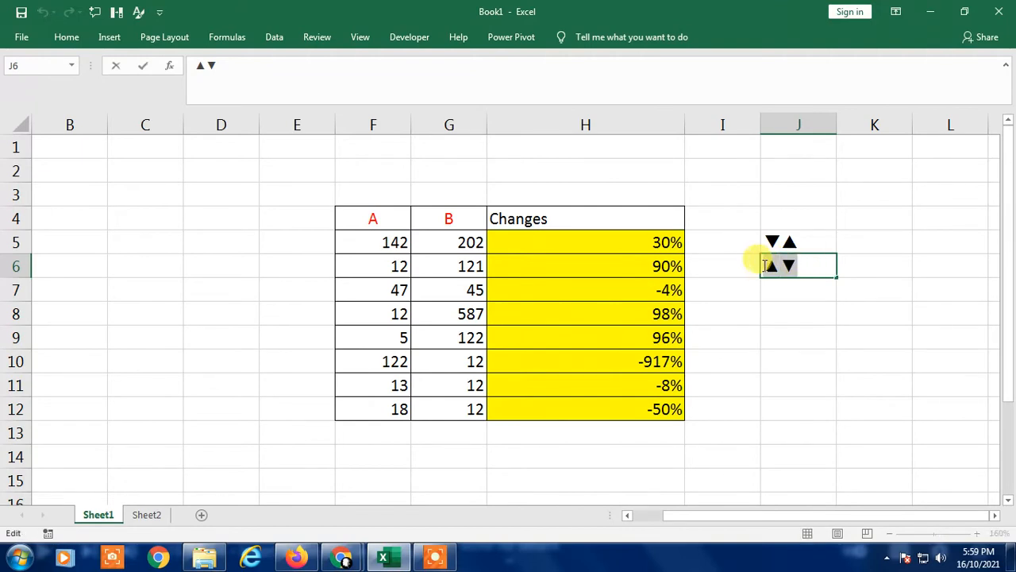
{"action": "right_click", "coordinate": [776, 265]}
{"action": "left_click", "coordinate": [807, 292]}
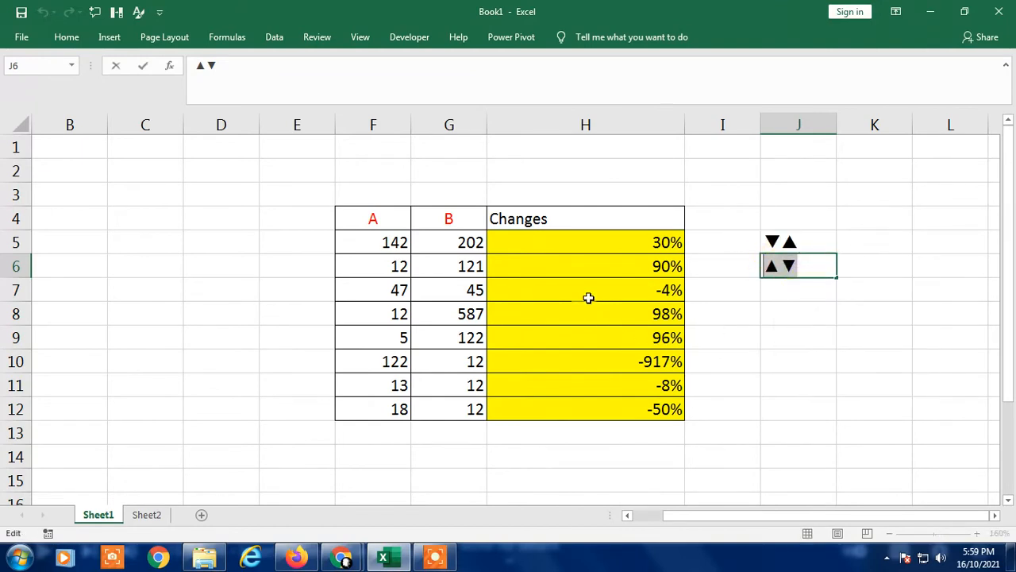
{"action": "left_click", "coordinate": [585, 295]}
Open the Format Cells dialog for the Changes values in H5:H12 and choose the Custom number category.
{"action": "left_click_drag", "start_coordinate": [564, 241], "coordinate": [576, 410]}
{"action": "right_click", "coordinate": [549, 272]}
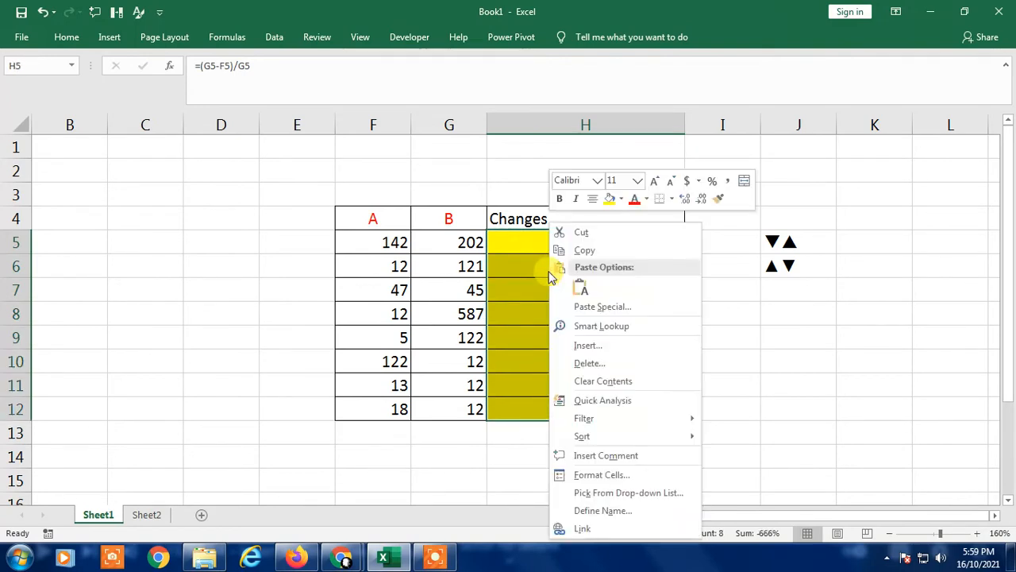
{"action": "left_click", "coordinate": [601, 474]}
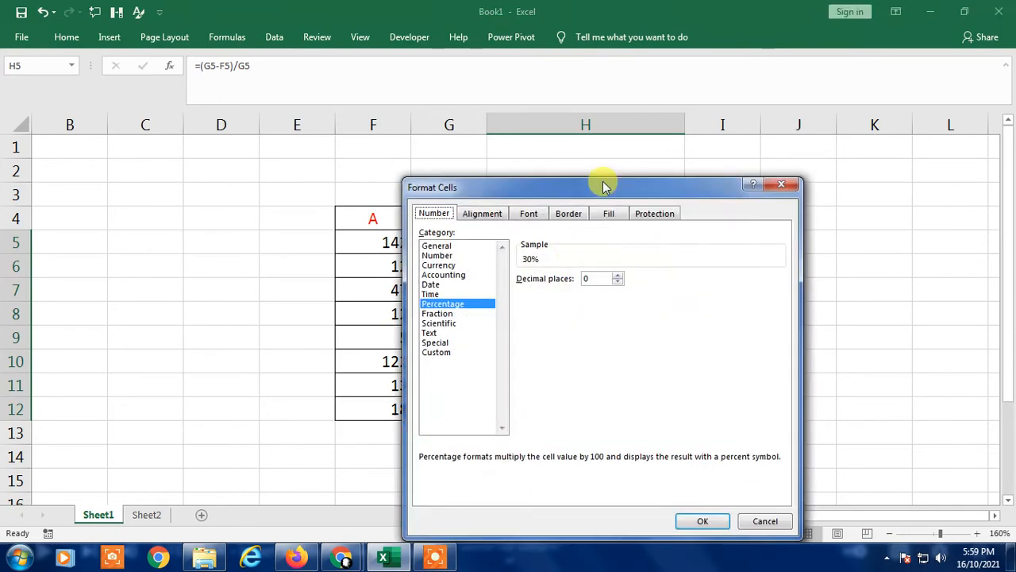
{"action": "left_click_drag", "start_coordinate": [605, 182], "coordinate": [401, 58]}
{"action": "left_click", "coordinate": [242, 230]}
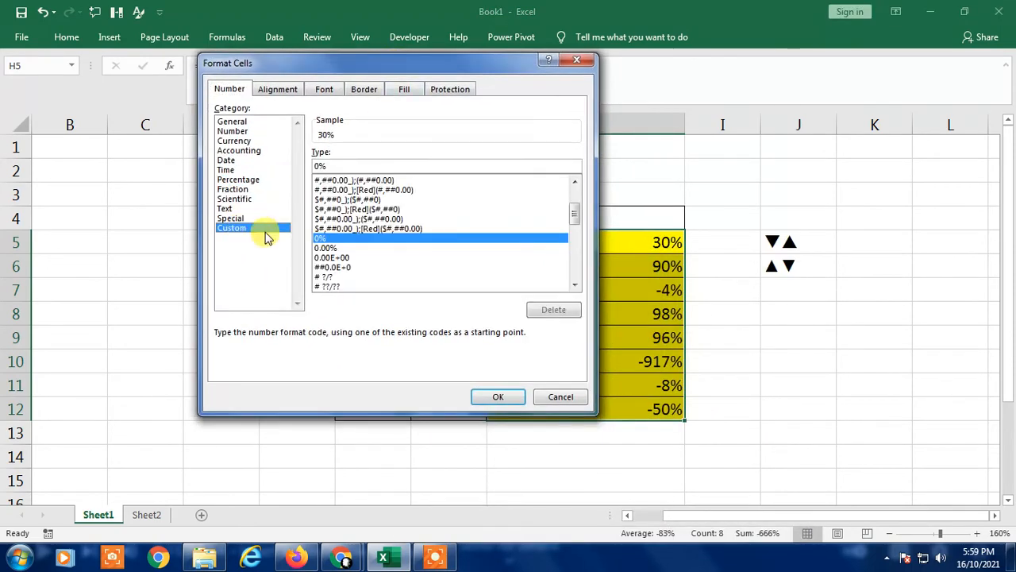
Replace the existing custom format code with the colour tag [GREEN] for positive percentages.
{"action": "left_click", "coordinate": [321, 165]}
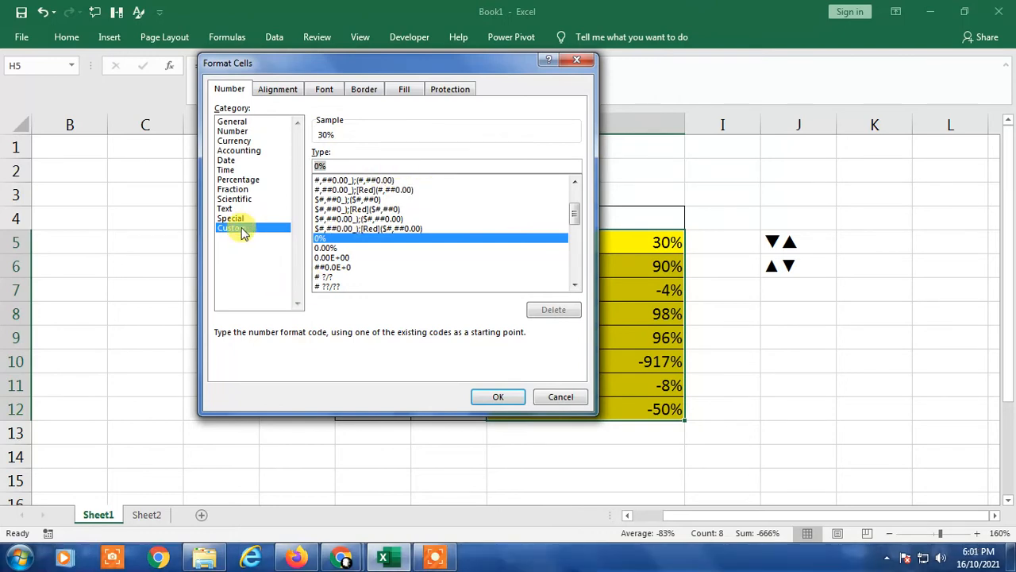
{"action": "left_click", "coordinate": [337, 165]}
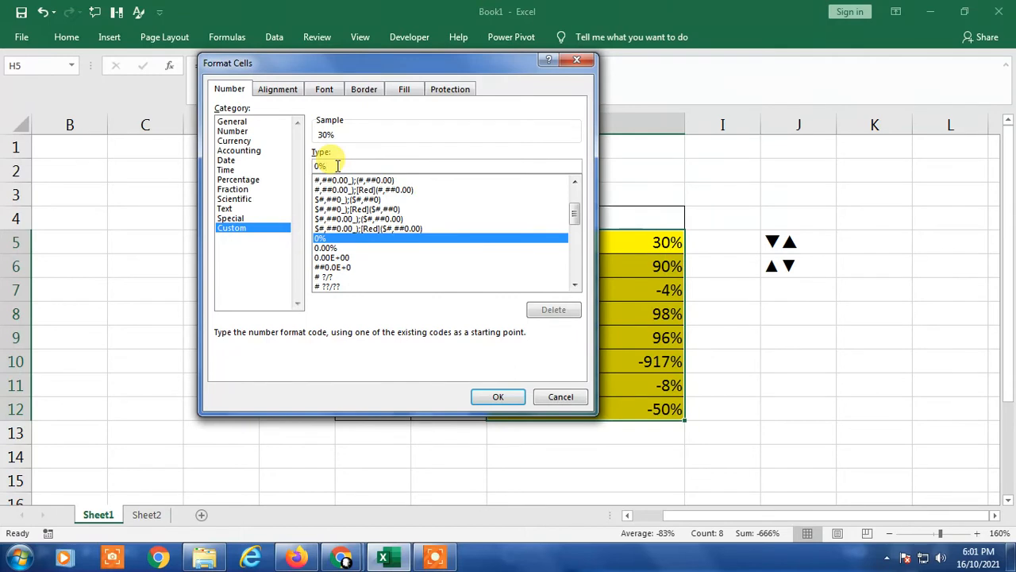
{"action": "key", "text": "BackSpace"}
{"action": "key", "text": "BackSpace"}
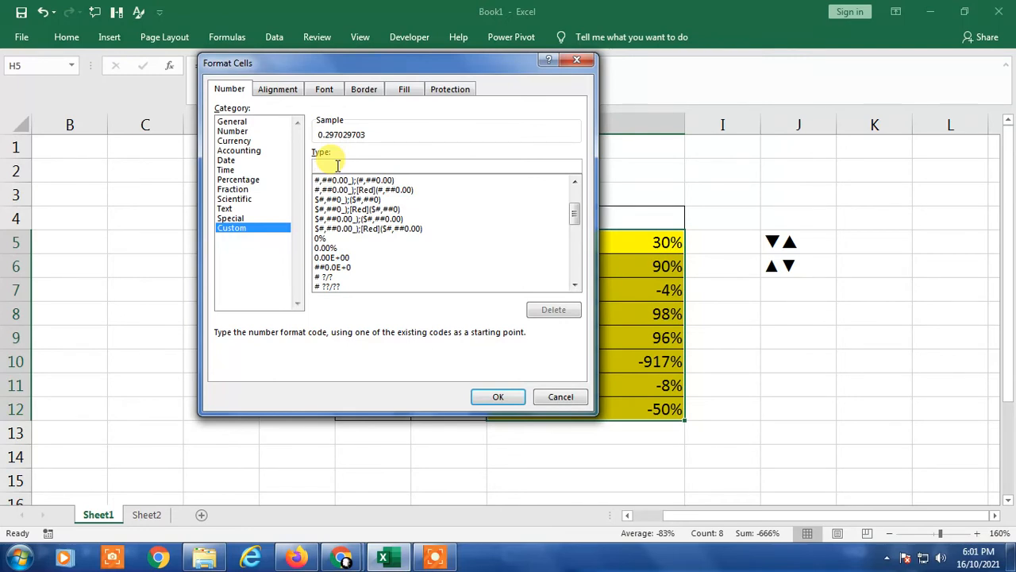
{"action": "type", "text": "{"}
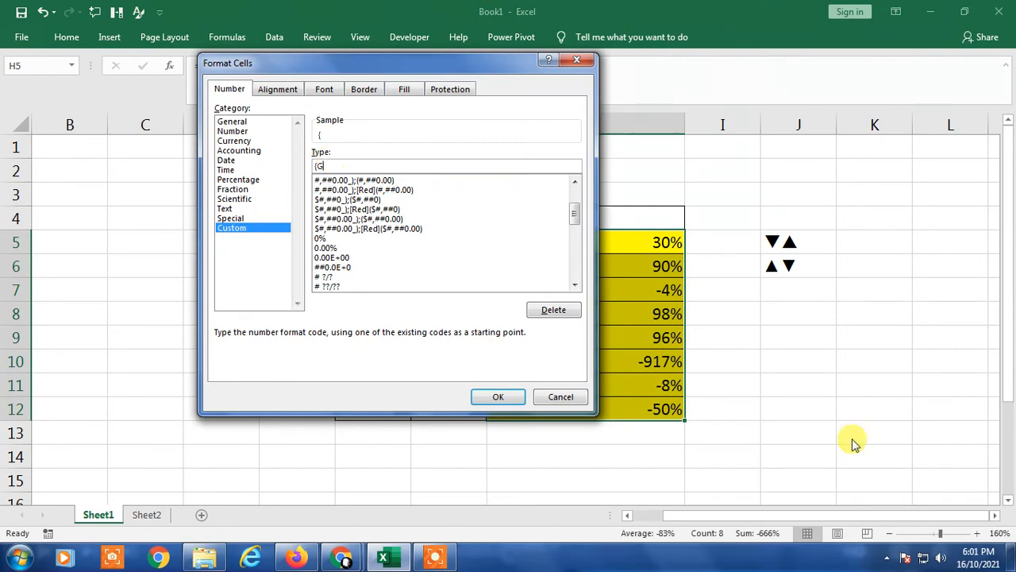
{"action": "key", "text": "BackSpace"}
{"action": "key", "text": "BackSpace"}
{"action": "type", "text": "["}
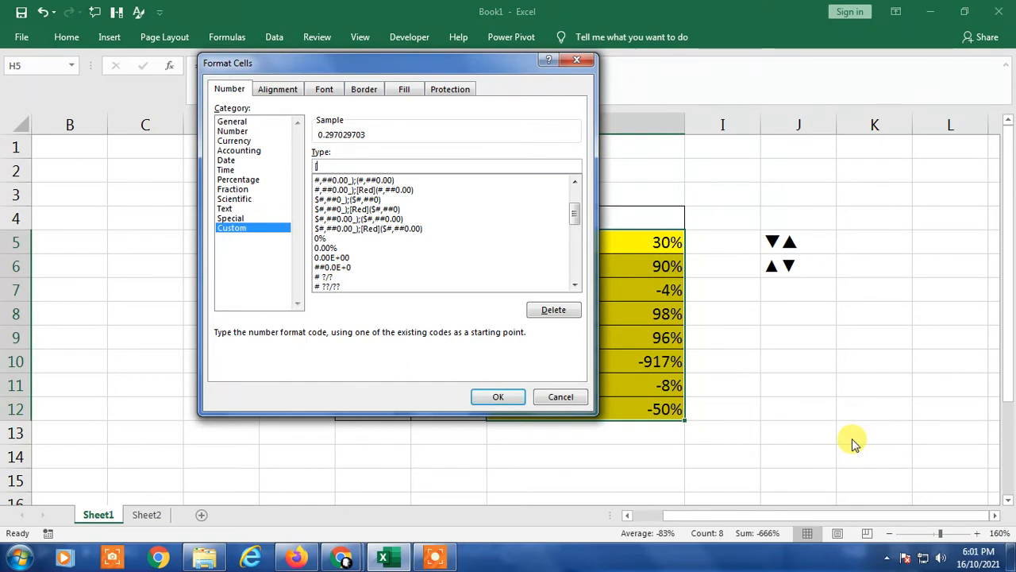
{"action": "type", "text": "GREEN]"}
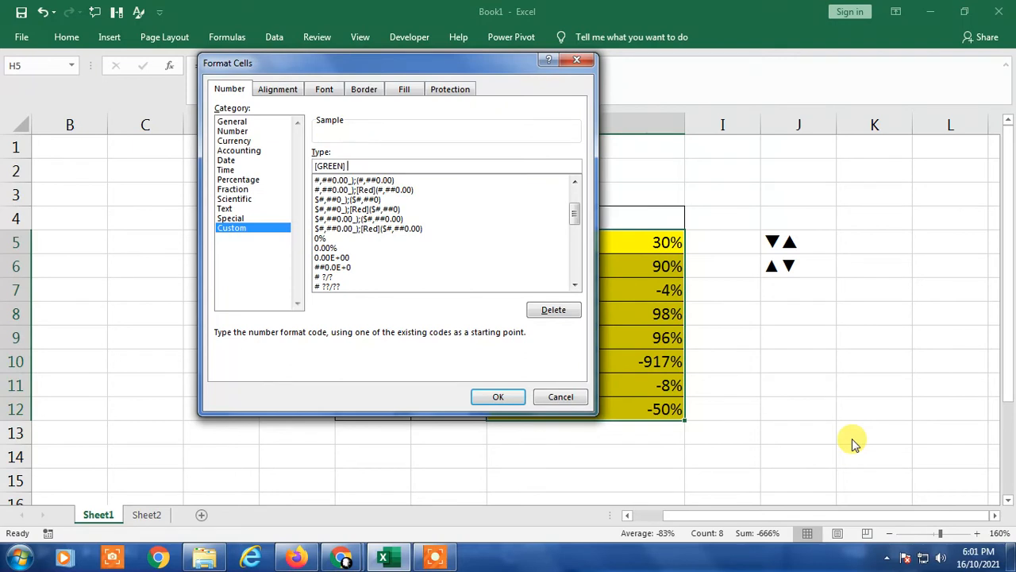
Complete the positive section of the format code with ▲ 0% after the [GREEN] tag.
{"action": "key", "text": "ctrl+v"}
{"action": "key", "text": "BackSpace"}
{"action": "key", "text": "BackSpace"}
{"action": "type", "text": "0%"}
Add the negative section ; [RED] ▼ -0% to the format code and apply it to the Changes values.
{"action": "type", "text": "; "}
{"action": "type", "text": "[re"}
{"action": "type", "text": "REG"}
{"action": "key", "text": "BackSpace"}
{"action": "type", "text": "D] ▲▼"}
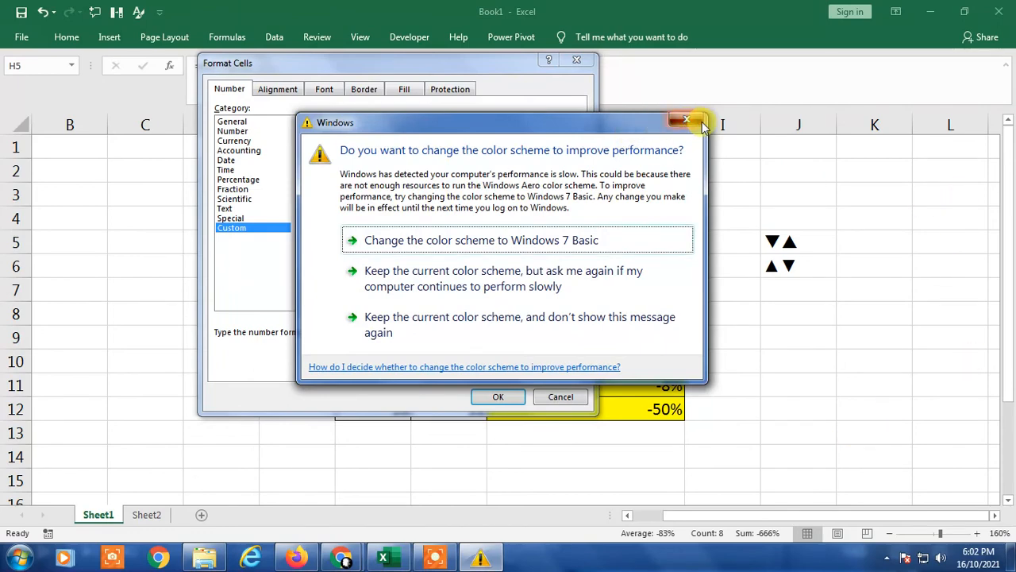
{"action": "left_click", "coordinate": [687, 119]}
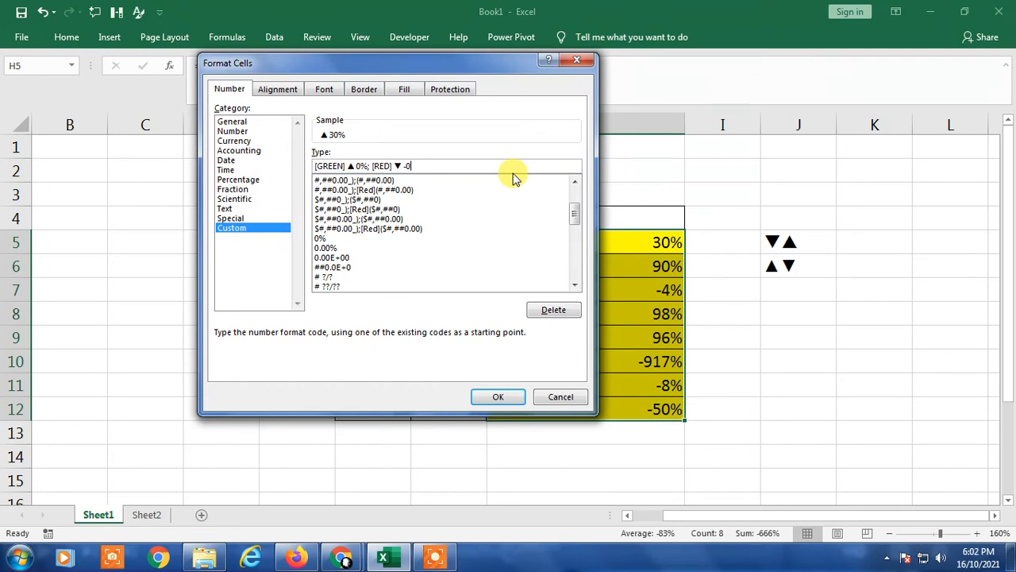
{"action": "type", "text": "%"}
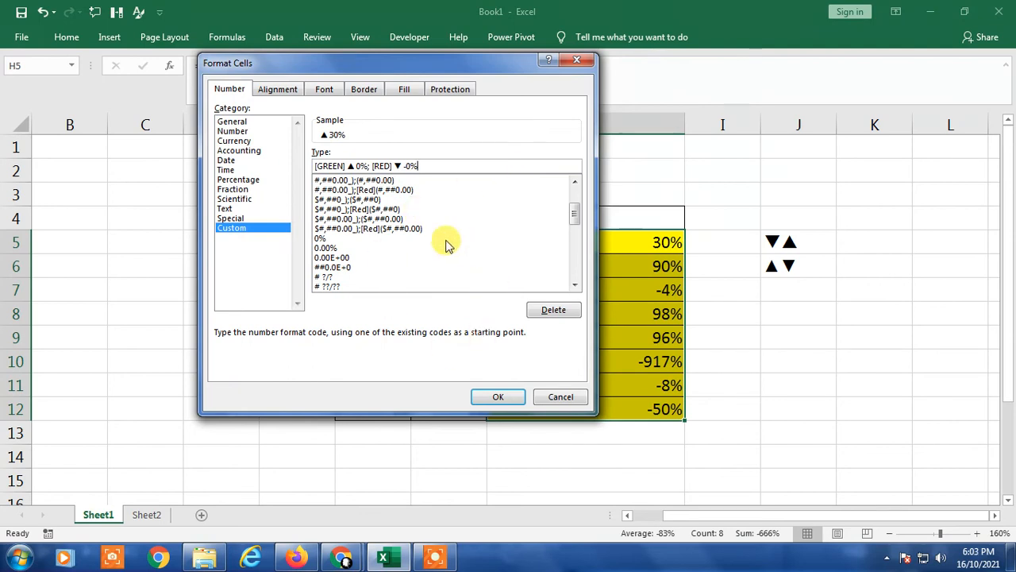
{"action": "left_click", "coordinate": [507, 400]}
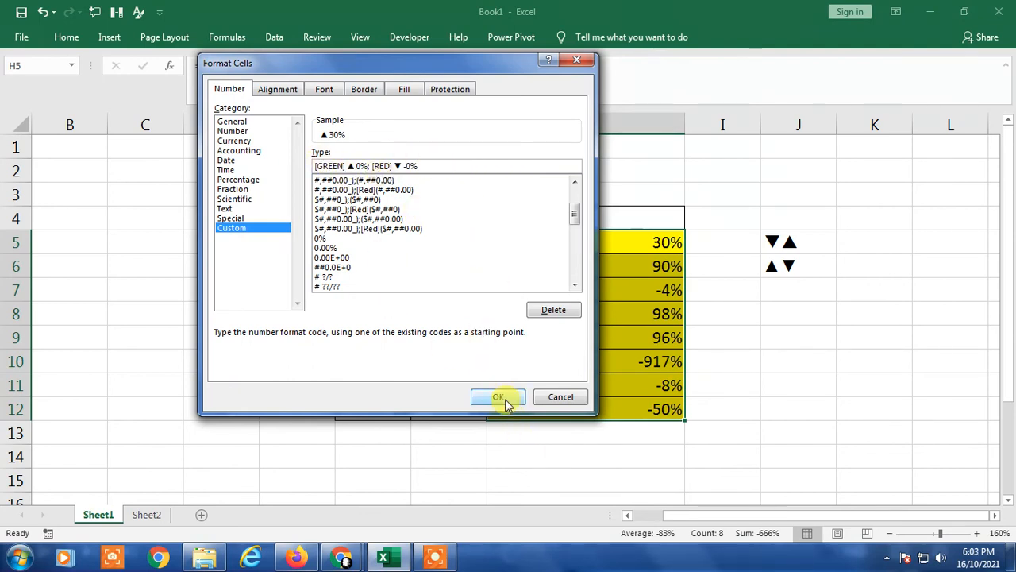
Examine the triangle symbols and colours on the percentages in the Changes column.
{"action": "left_click", "coordinate": [701, 352]}
{"action": "left_click_drag", "start_coordinate": [601, 242], "coordinate": [607, 387]}
{"action": "left_click", "coordinate": [716, 356]}
{"action": "left_click_drag", "start_coordinate": [595, 250], "coordinate": [608, 379]}
{"action": "left_click", "coordinate": [801, 314]}
{"action": "left_click", "coordinate": [429, 314]}
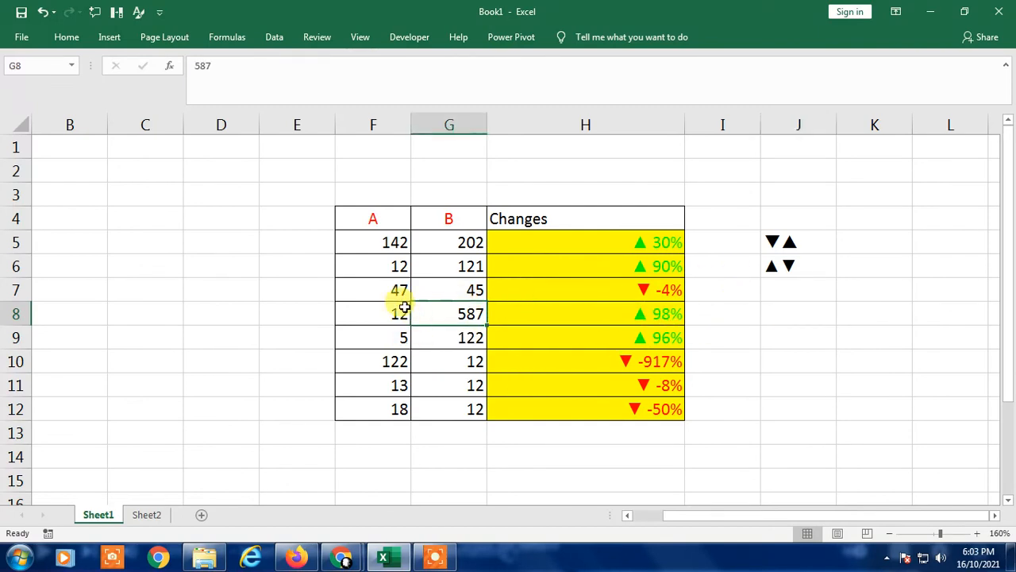
Test the format by changing column A values: set F6 to 11155, F8 to 1115 and F11 to 1222.
{"action": "left_click", "coordinate": [394, 270]}
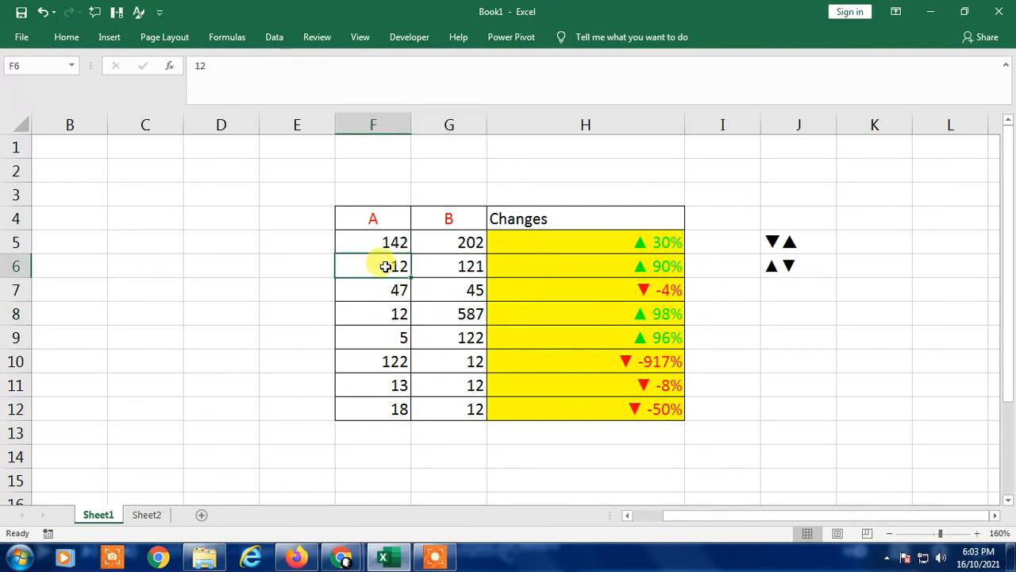
{"action": "type", "text": "11155"}
{"action": "key", "text": "Return"}
{"action": "key", "text": "Return"}
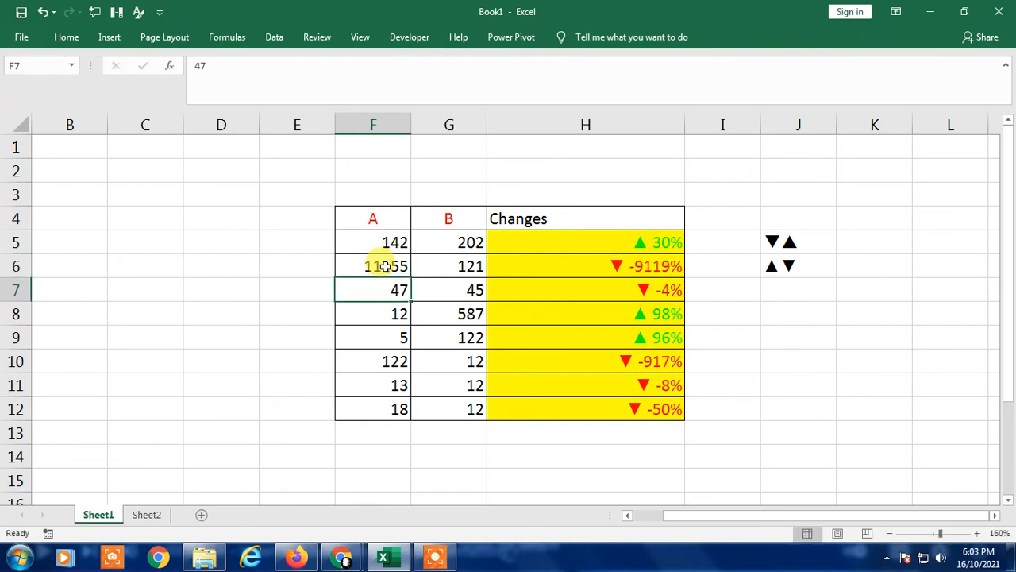
{"action": "type", "text": "1115"}
{"action": "key", "text": "Return"}
{"action": "key", "text": "Return"}
{"action": "key", "text": "Return"}
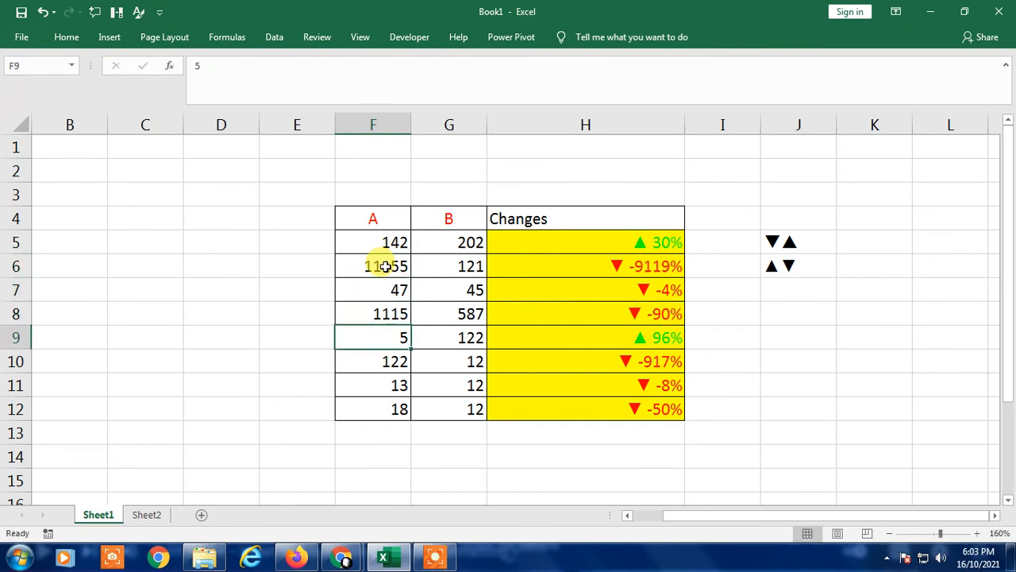
{"action": "type", "text": "1"}
{"action": "key", "text": "Return"}
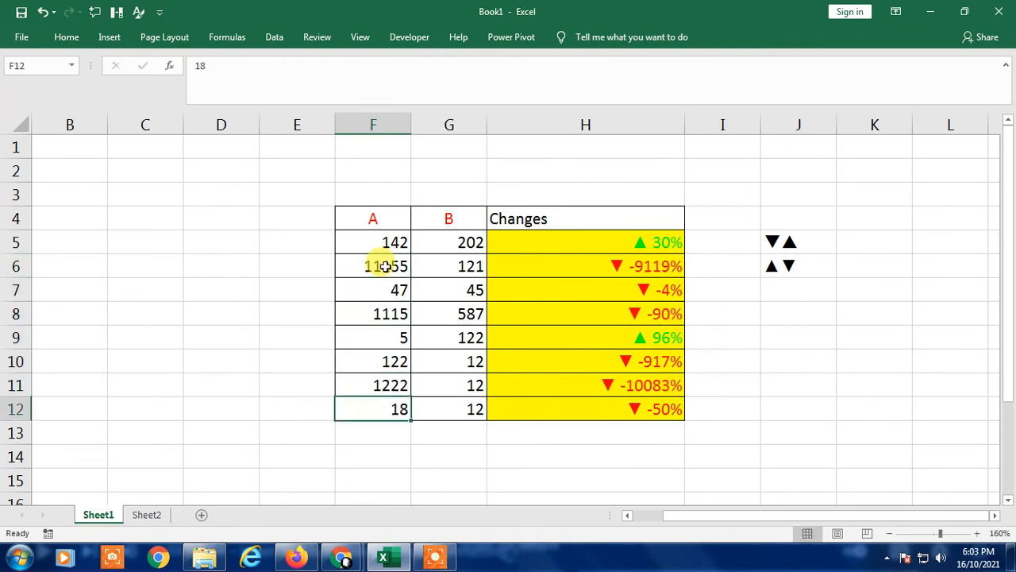
Minimize all open windows to show the desktop.
{"action": "key", "text": "super+d"}
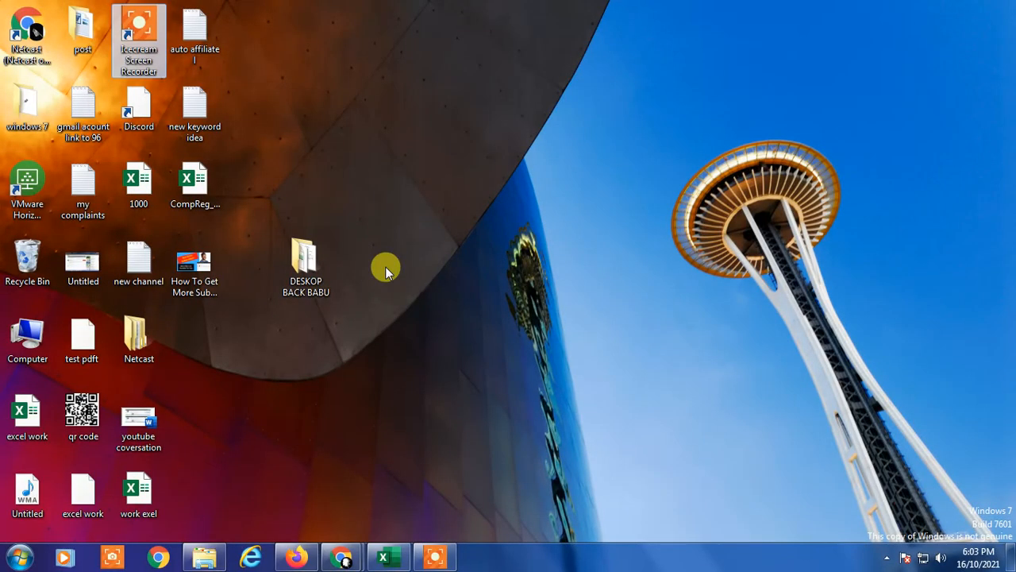